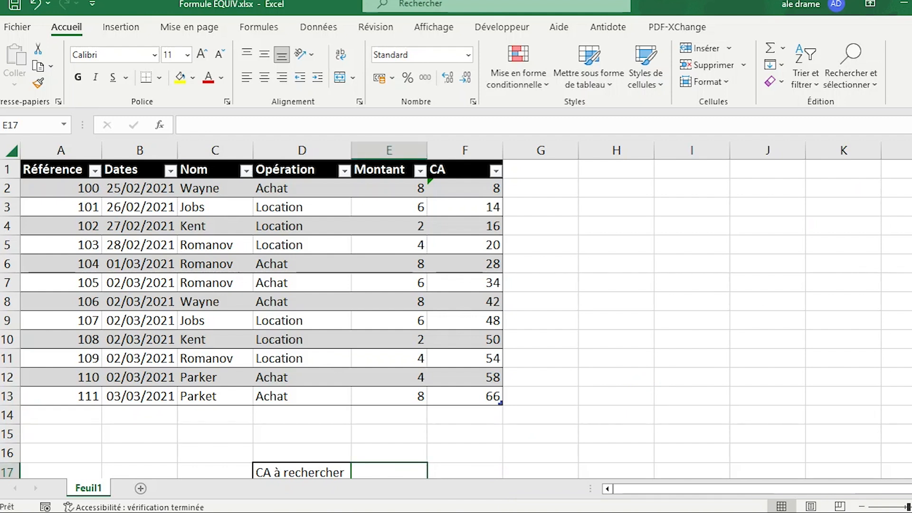
Start an EQUIV formula in the CA trouvé cell E18, using E17 as the lookup value
scroll(456, 313, "down", 2)
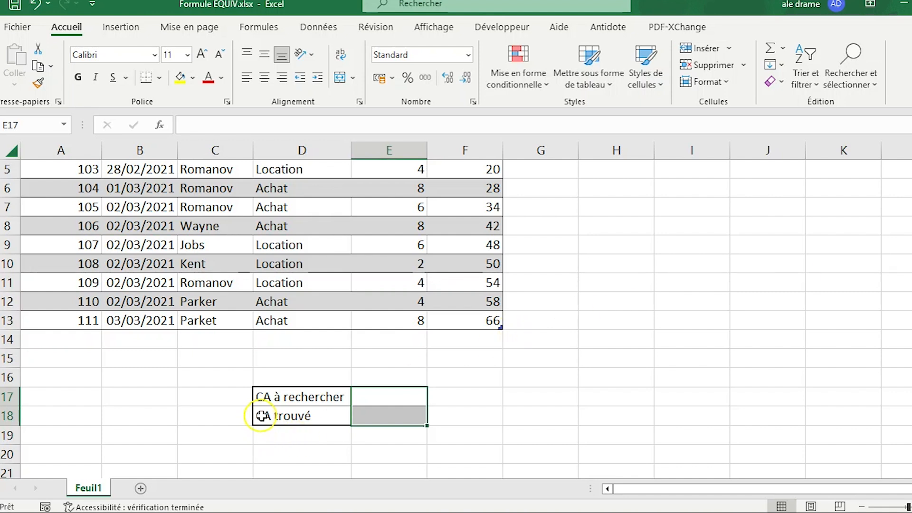
left_click(396, 416)
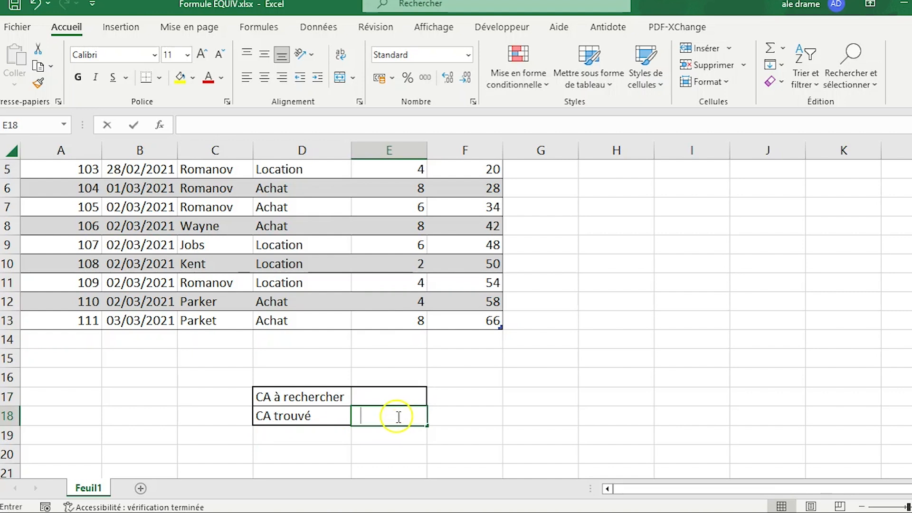
type("=eq")
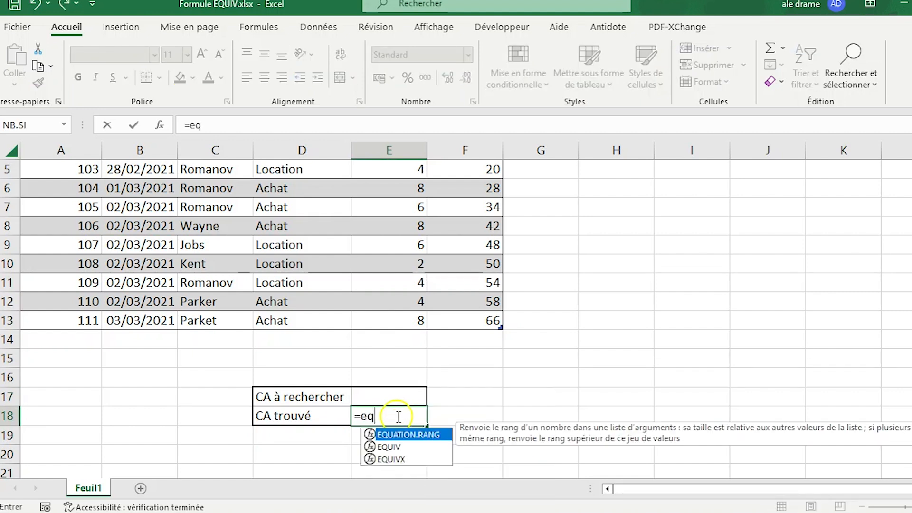
type("uiv")
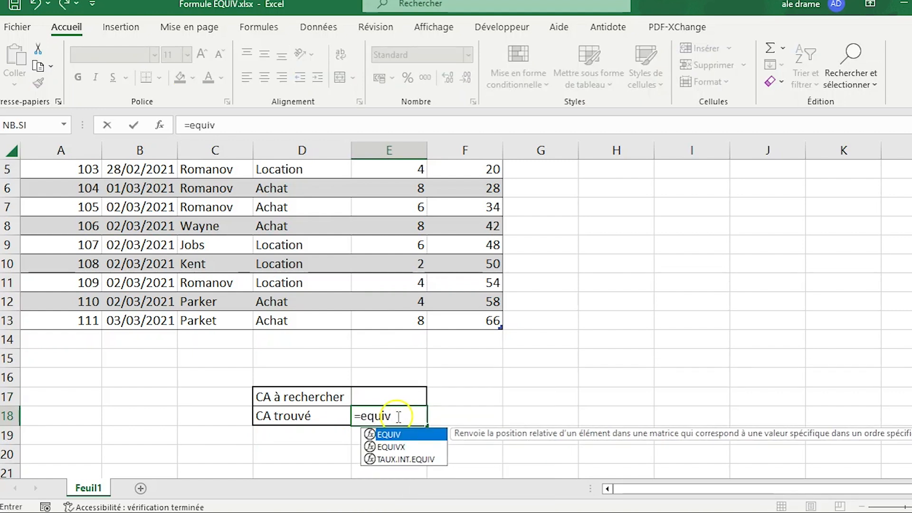
double_click(396, 435)
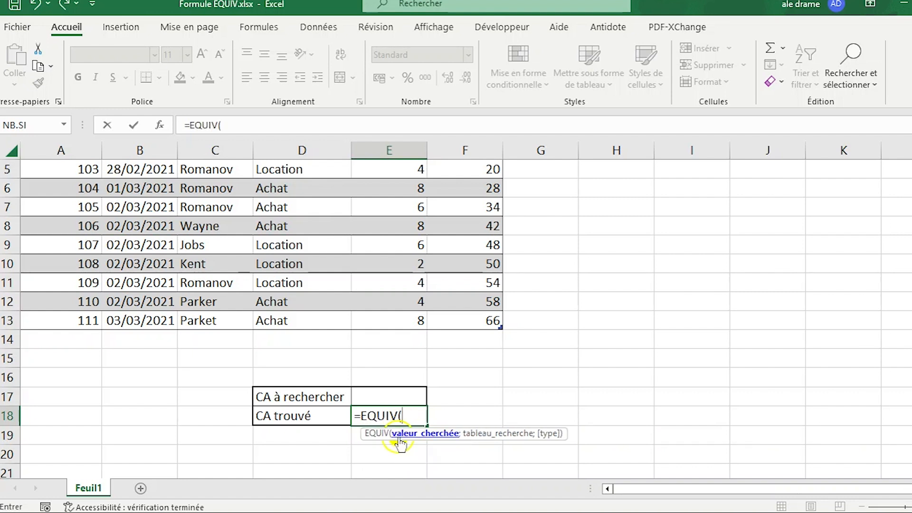
left_click(370, 397)
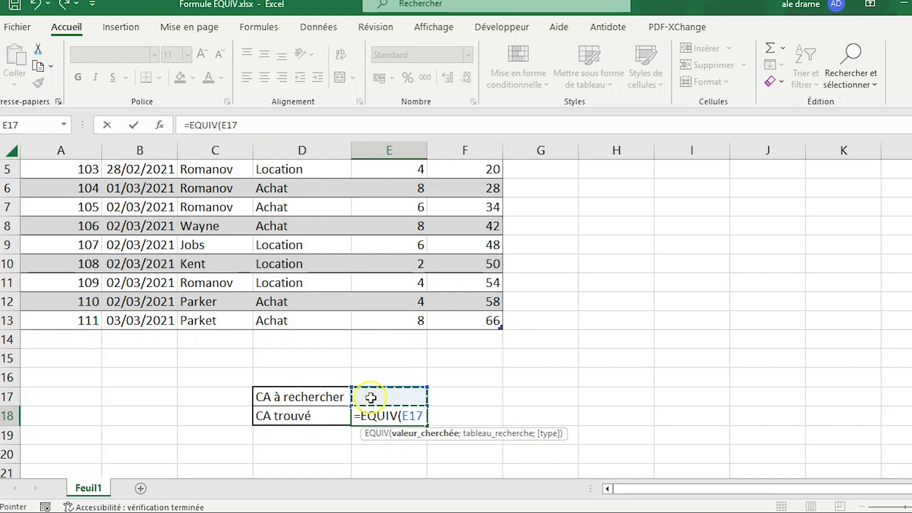
type(";")
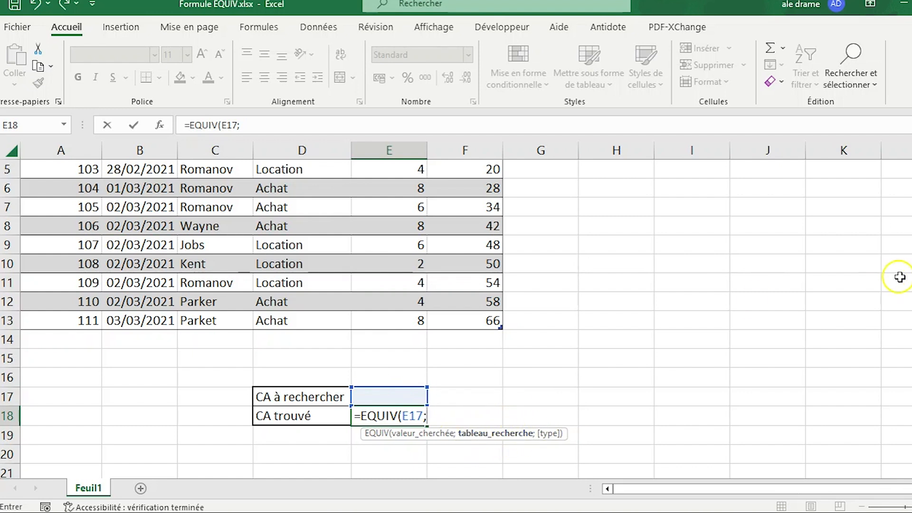
Complete the formula as =EQUIV(E17;Tableau1[CA];0), taking the table's CA column as the search range and exact match as the type
scroll(902, 275, "up", 1)
scroll(909, 274, "up", 1)
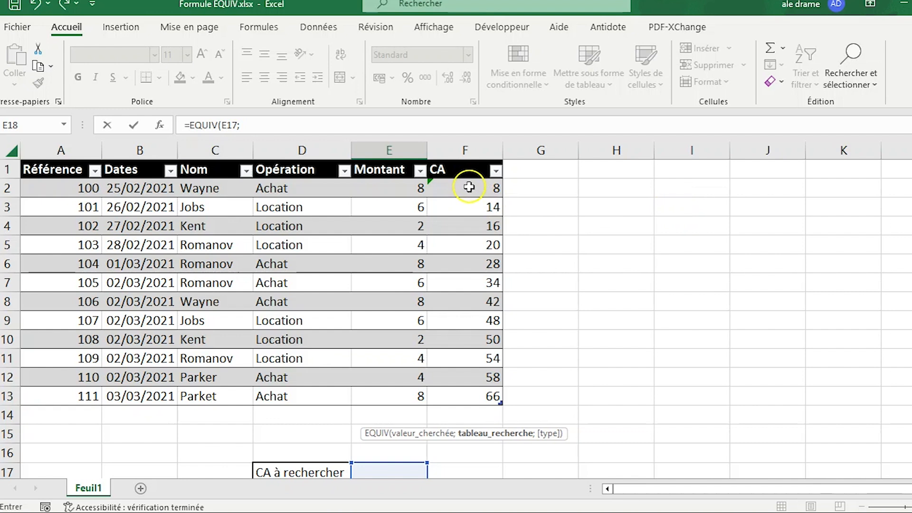
left_click_drag(469, 187, 482, 388)
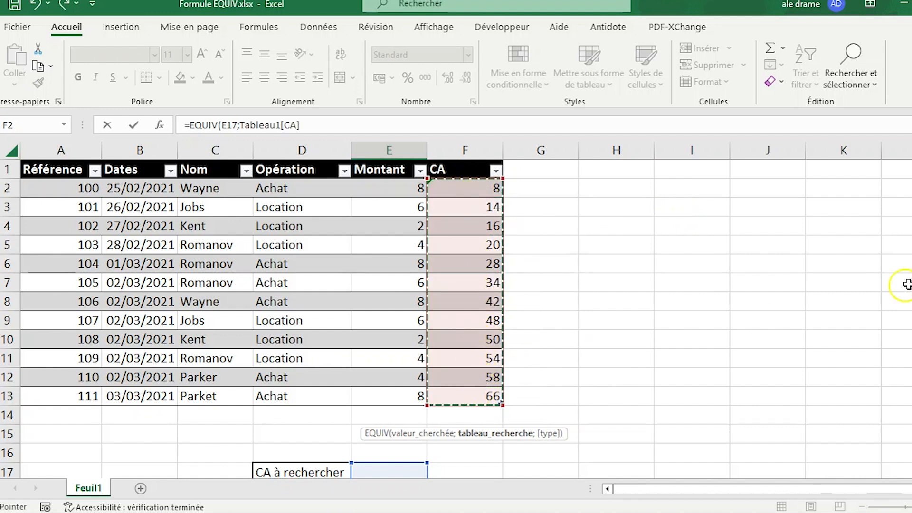
scroll(909, 216, "down", 1)
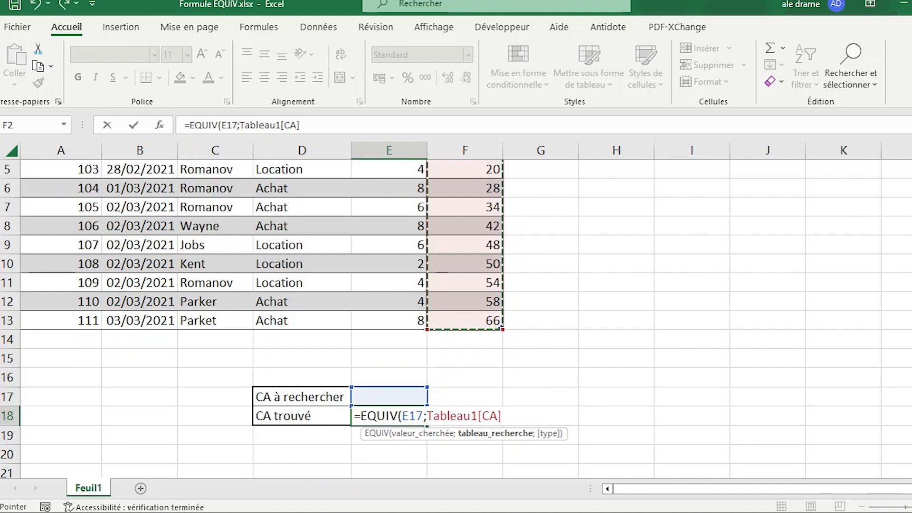
type(";0")
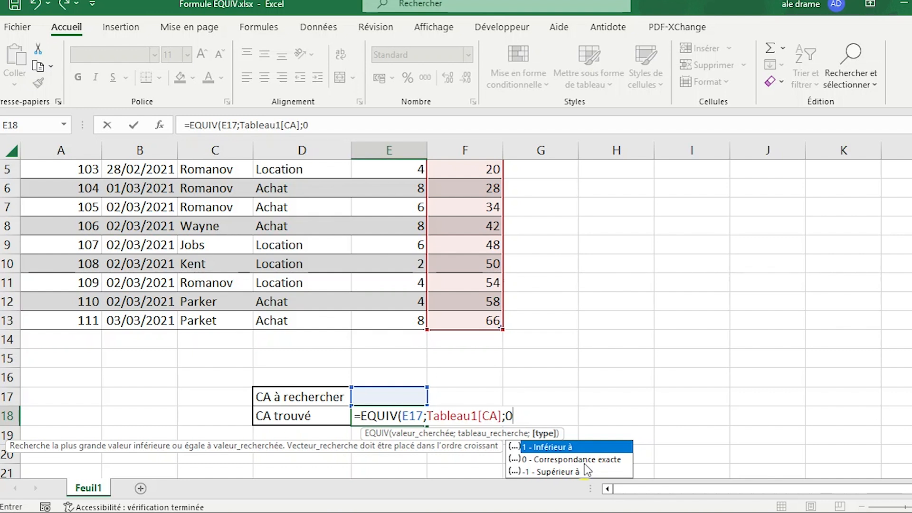
type(")")
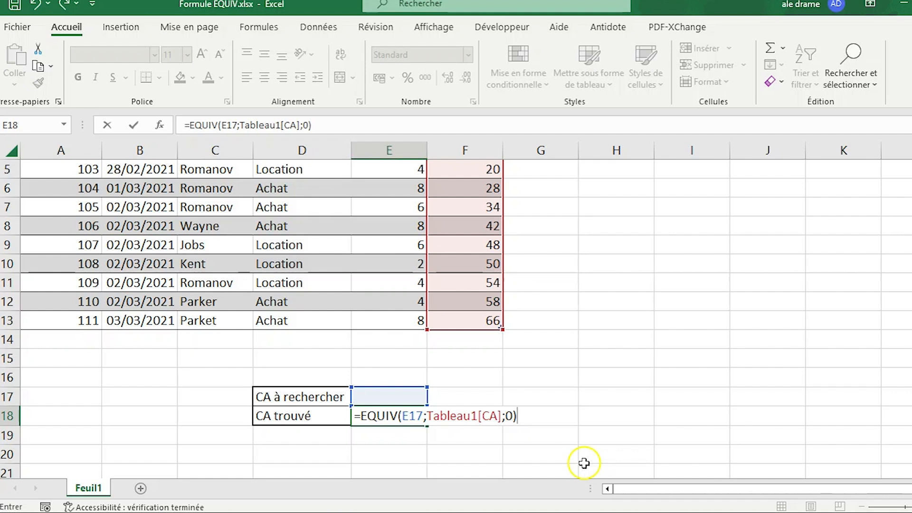
key("Return")
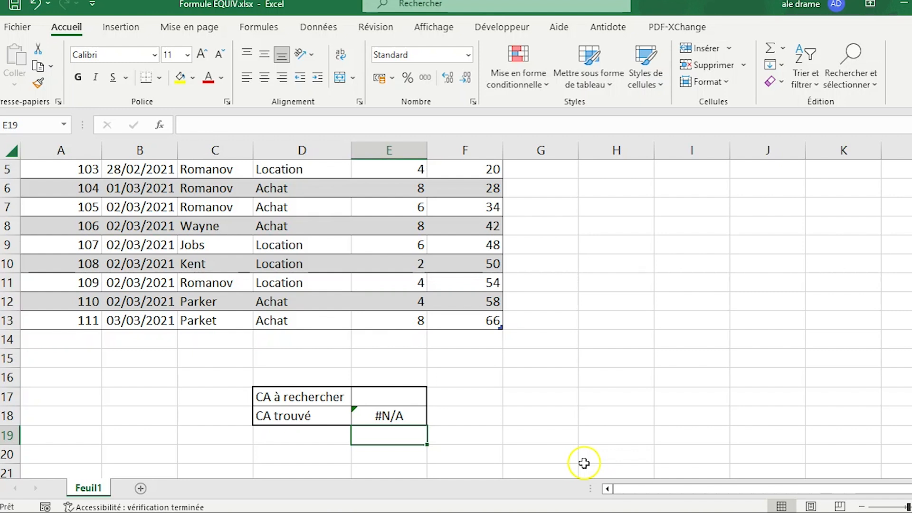
Enter 34 as the CA à rechercher in cell E17
left_click(395, 396)
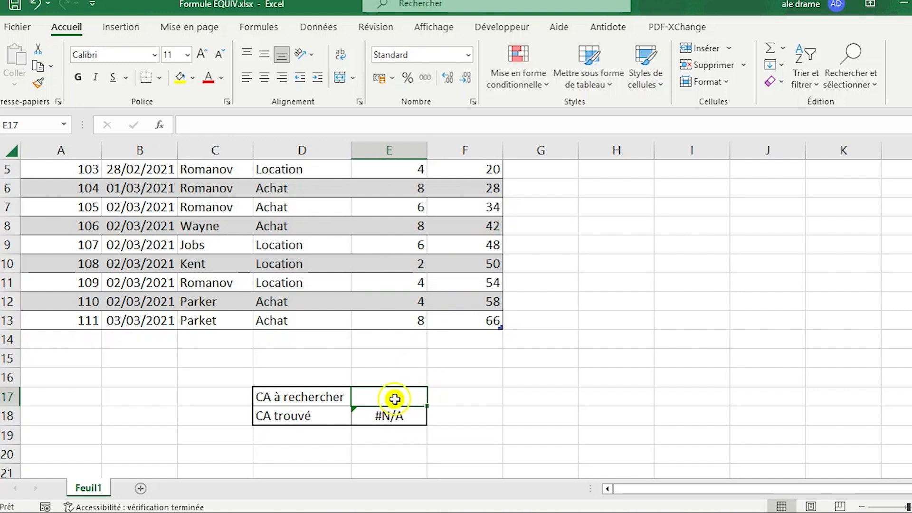
type("34")
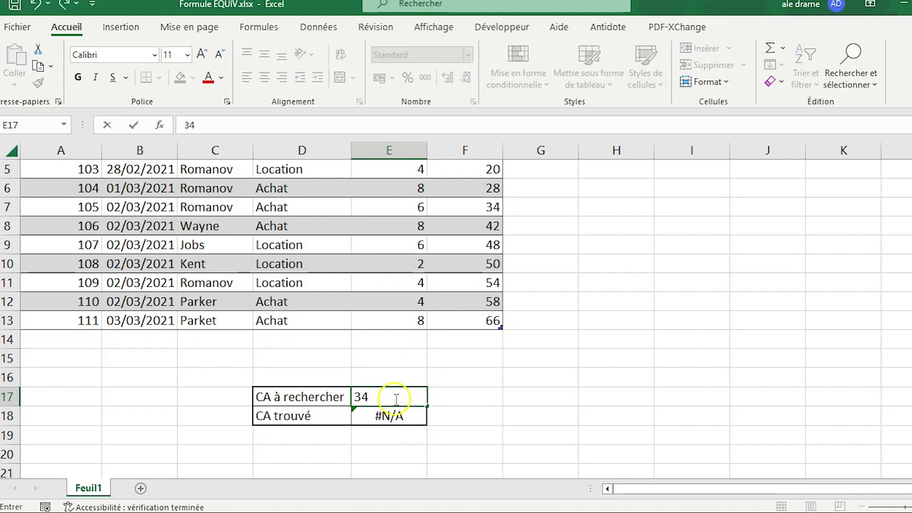
key("Return")
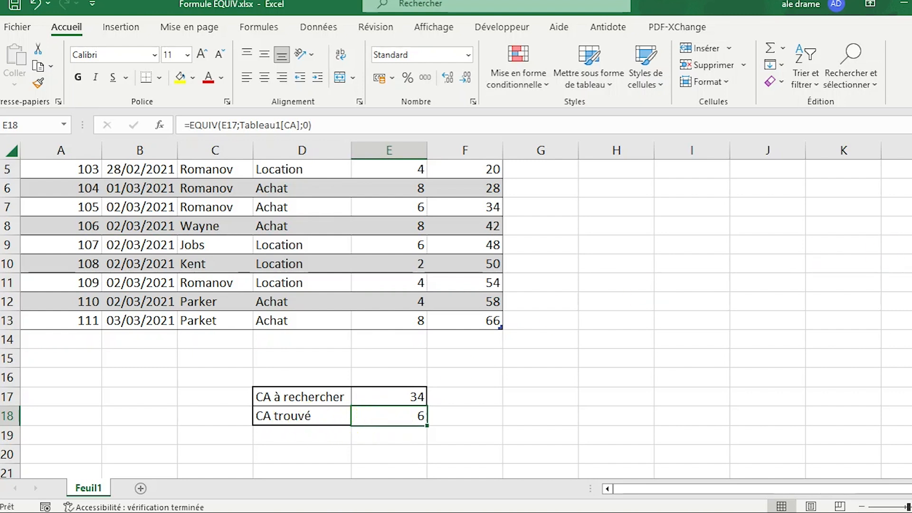
Compare the found position with the table's CA column, and set the CA à rechercher in E17 to 54
scroll(497, 199, "up", 2)
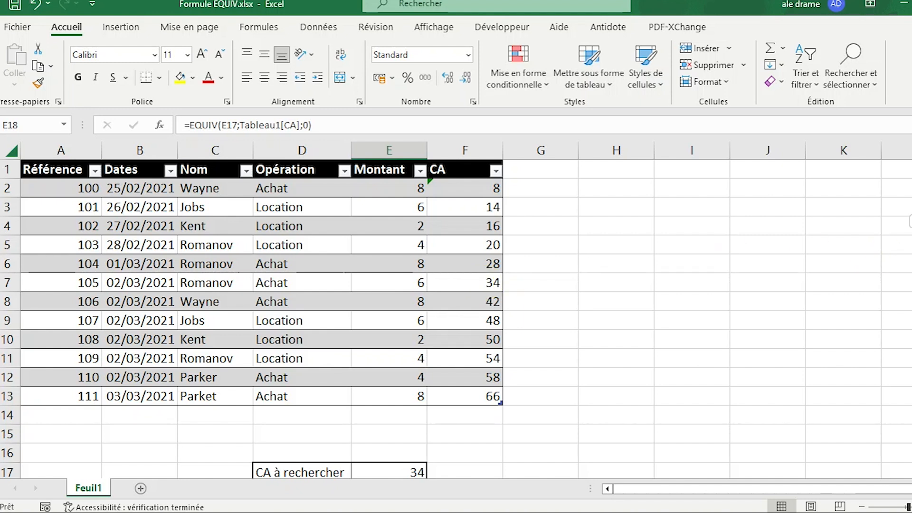
scroll(903, 323, "down", 2)
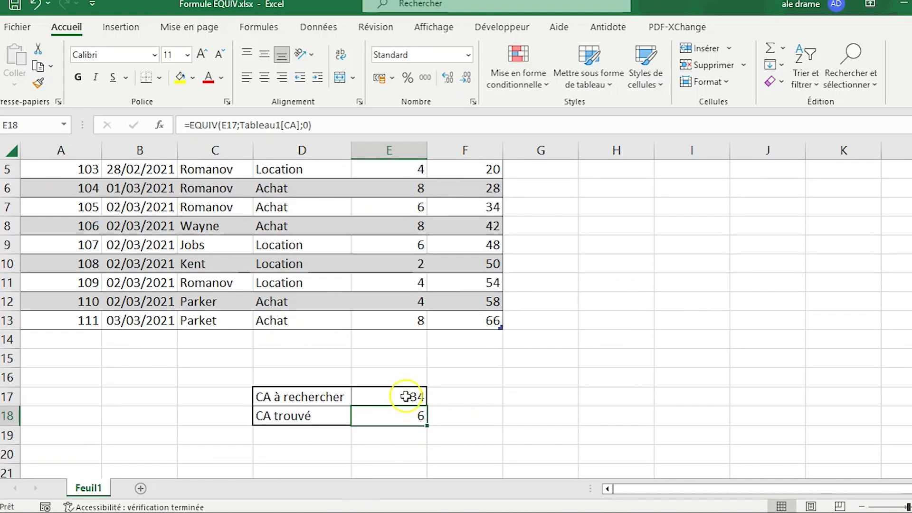
left_click(405, 397)
type("54")
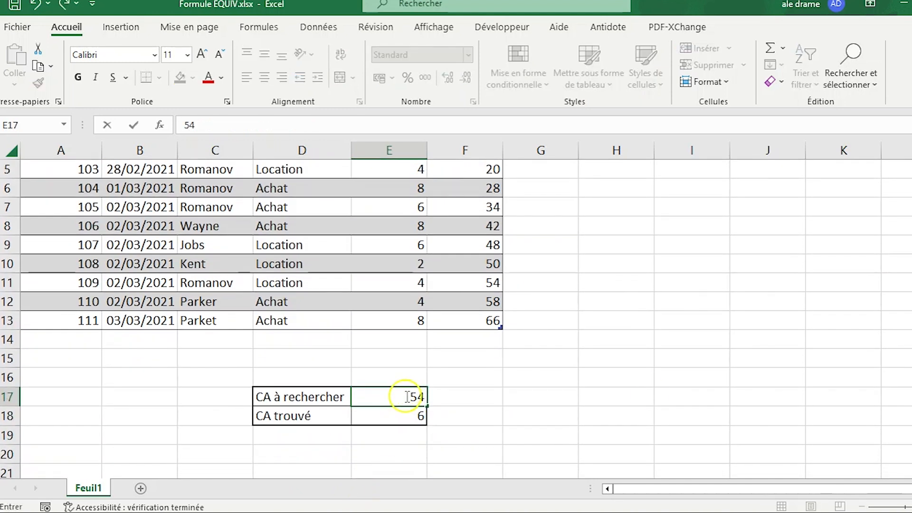
key("Return")
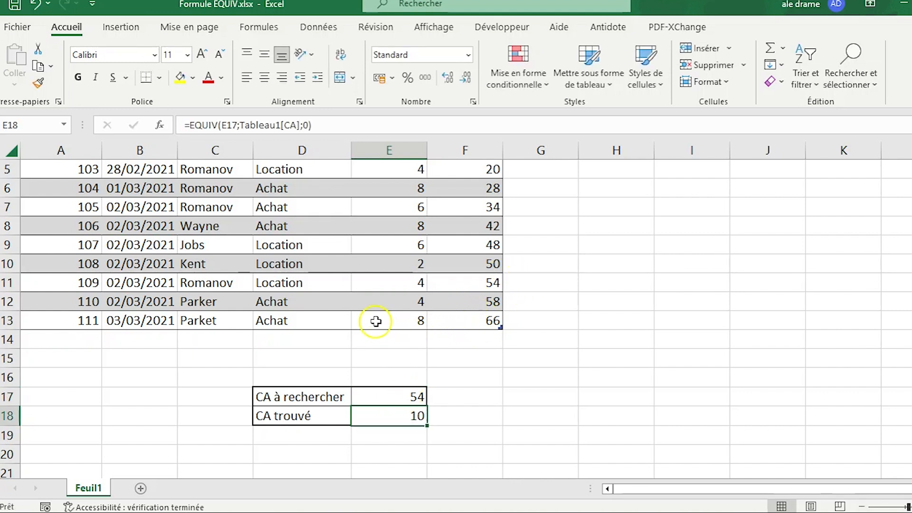
Set the CA à rechercher in E17 to 20 and check the found position against the table's CA column
left_click(389, 398)
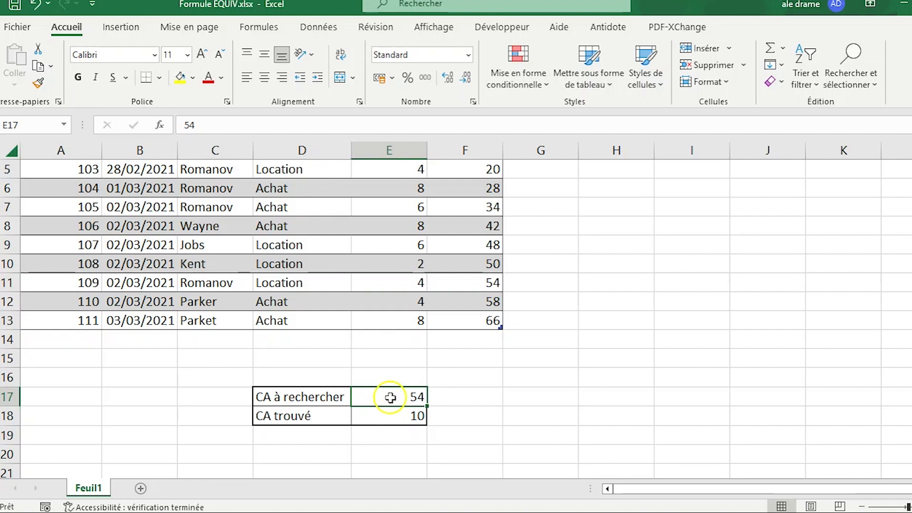
type("20")
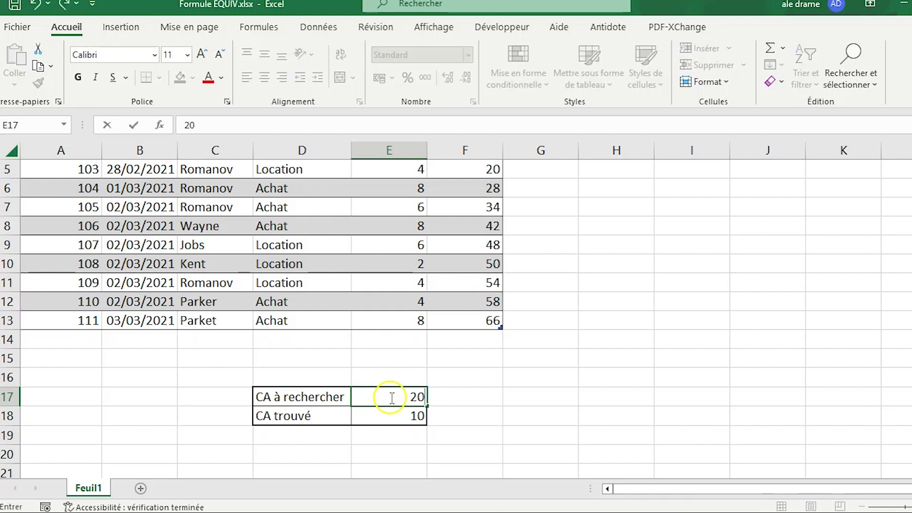
key("Return")
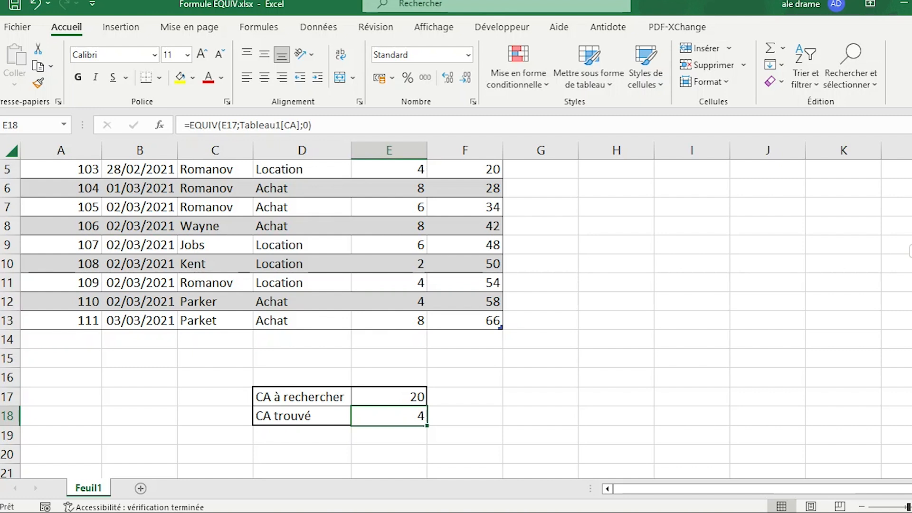
scroll(456, 318, "up", 1)
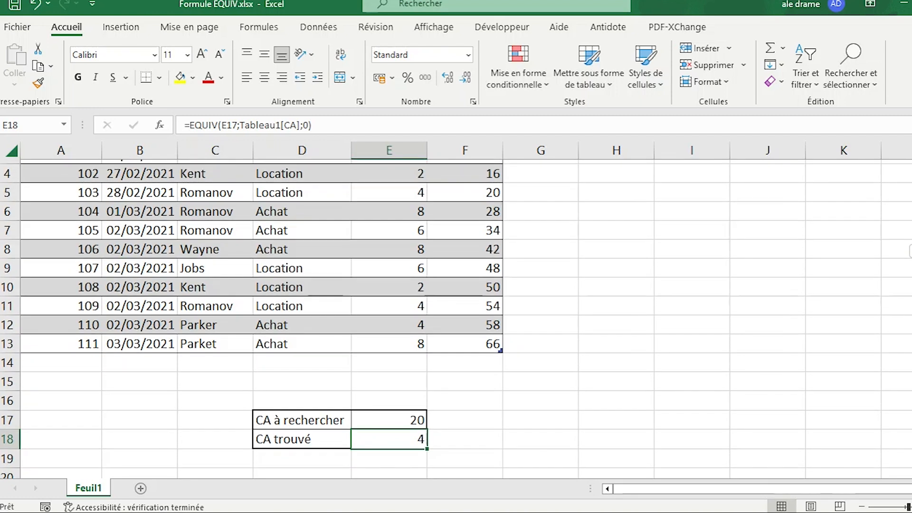
scroll(455, 318, "up", 3)
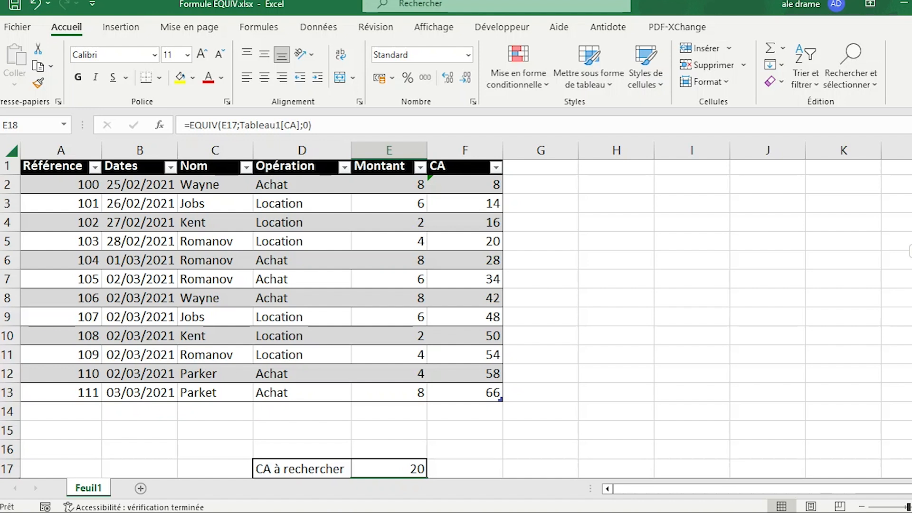
scroll(456, 318, "down", 4)
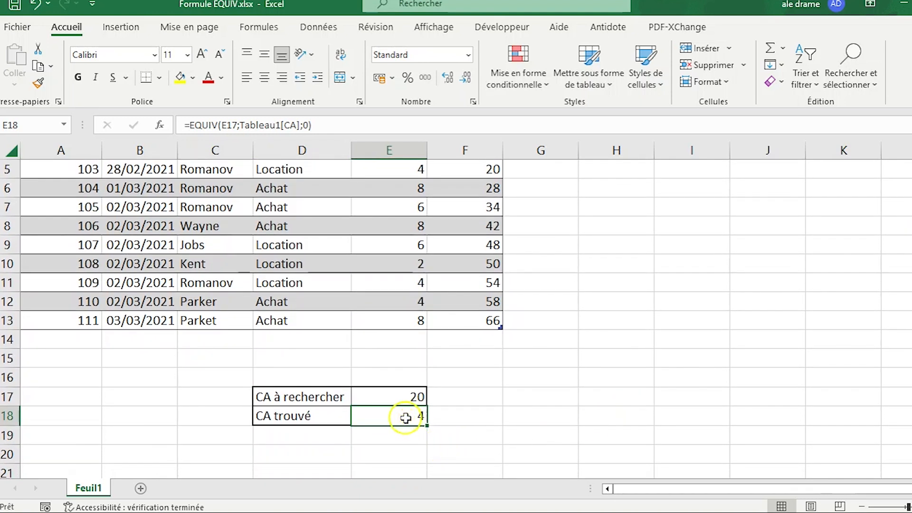
Remove the match type argument from the formula in E18, leaving =EQUIV(E17;Tableau1[CA])
left_click(308, 124)
key("BackSpace")
key("BackSpace")
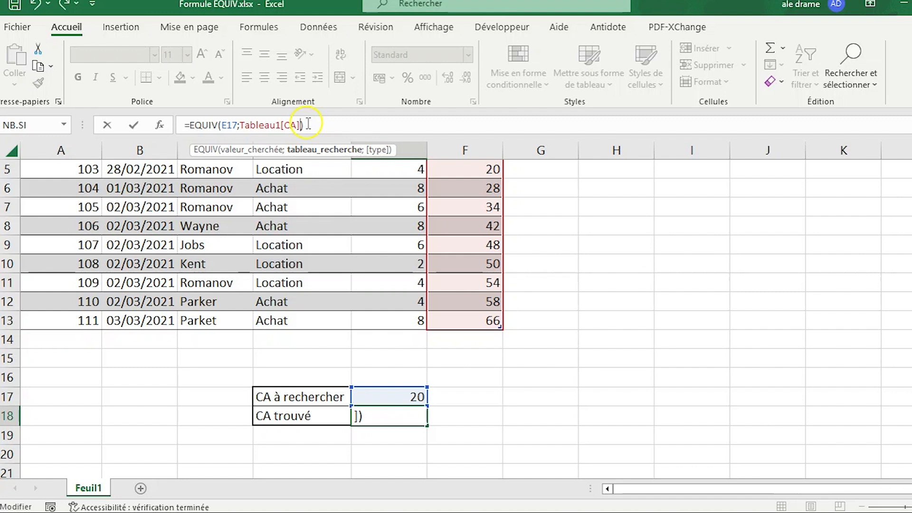
key("Return")
Set the CA à rechercher in E17 to 15 and check the corresponding CA value in cell F3
left_click(814, 261)
scroll(814, 261, "up", 2)
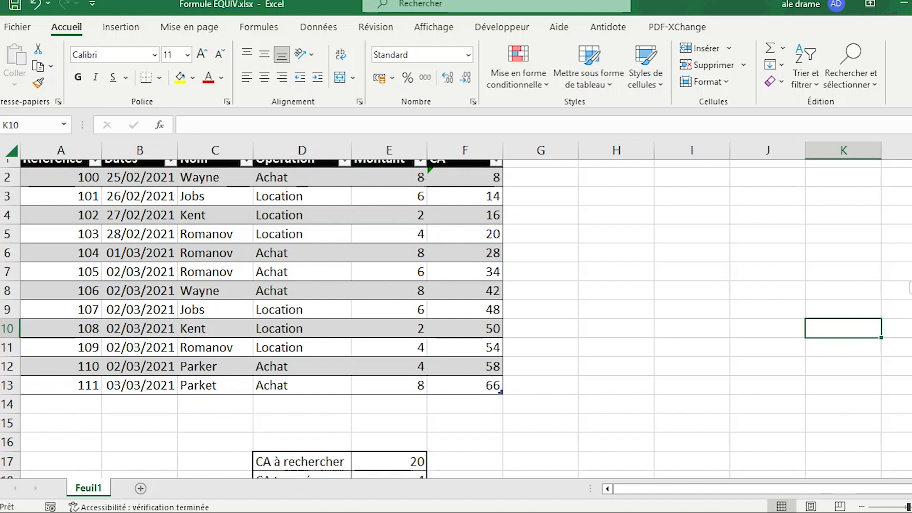
scroll(456, 318, "down", 1)
scroll(456, 318, "up", 1)
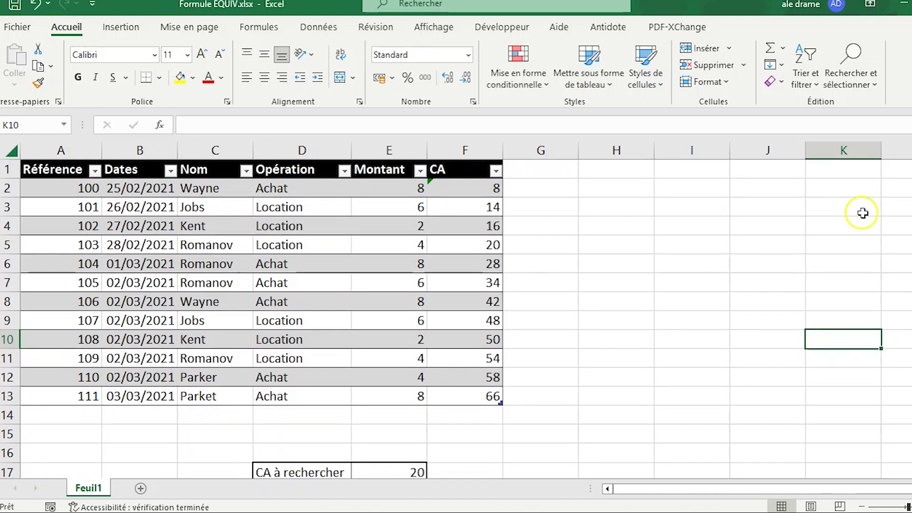
scroll(456, 318, "down", 1)
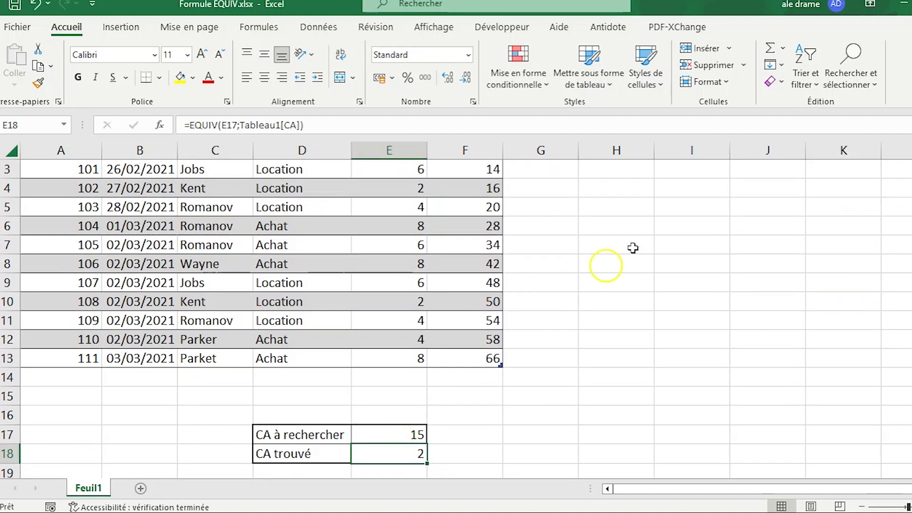
scroll(456, 319, "up", 1)
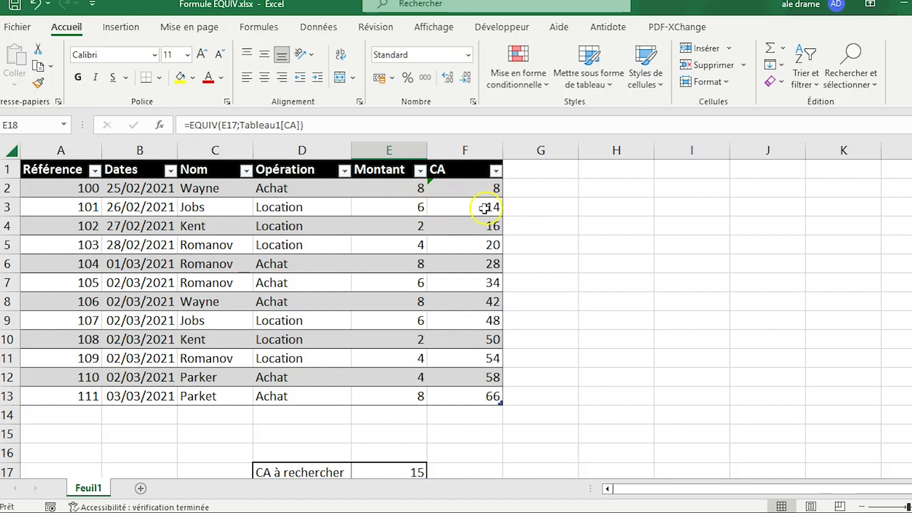
left_click(458, 207)
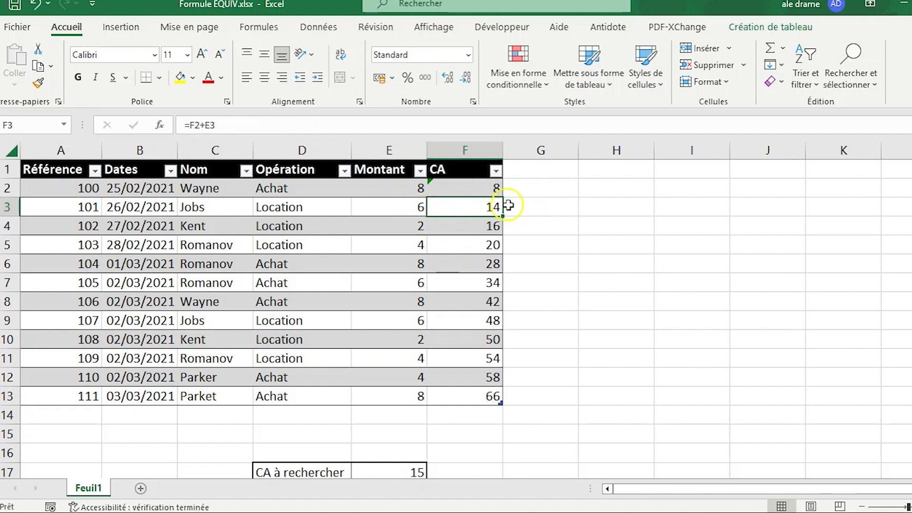
Set the CA à rechercher in cell E17 to 27
scroll(475, 285, "down", 1)
left_click(413, 397)
type("27")
key("Return")
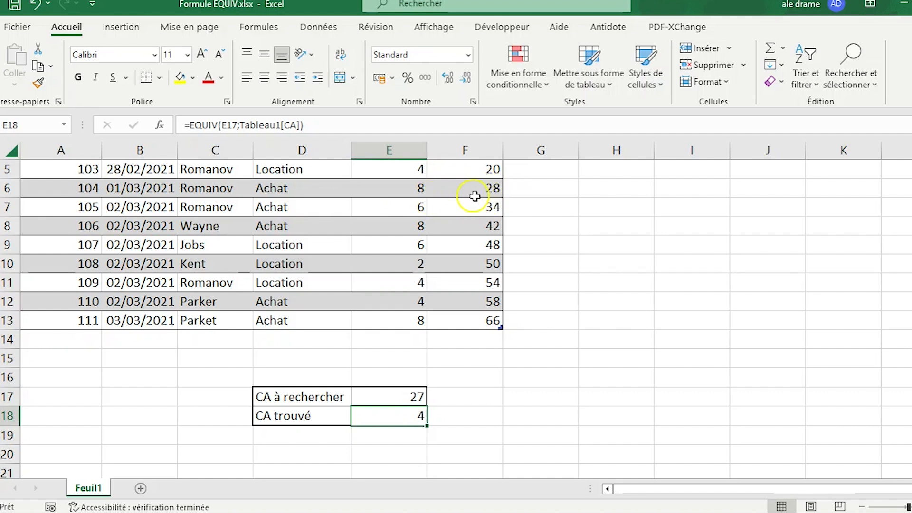
Add the exact match type 0 to the formula in E18, making it =EQUIV(E17;Tableau1[CA];0)
left_click(309, 125)
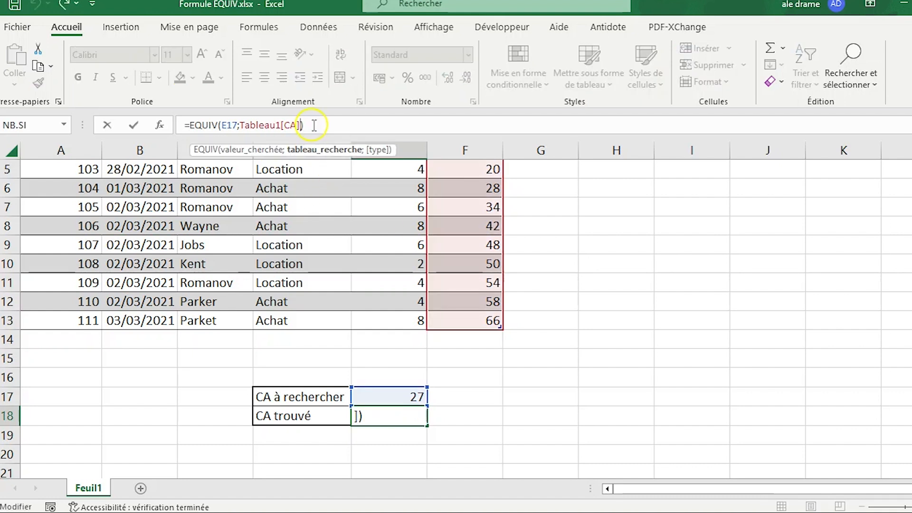
type(";0")
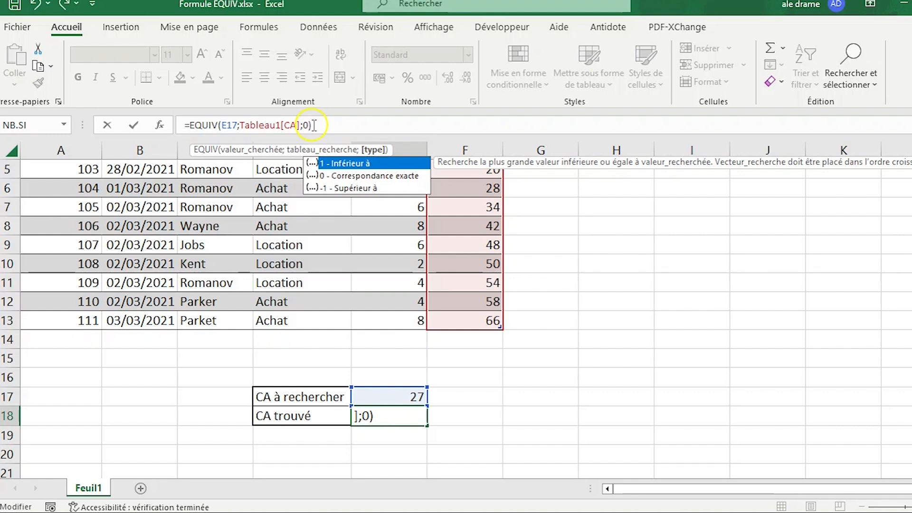
key("Return")
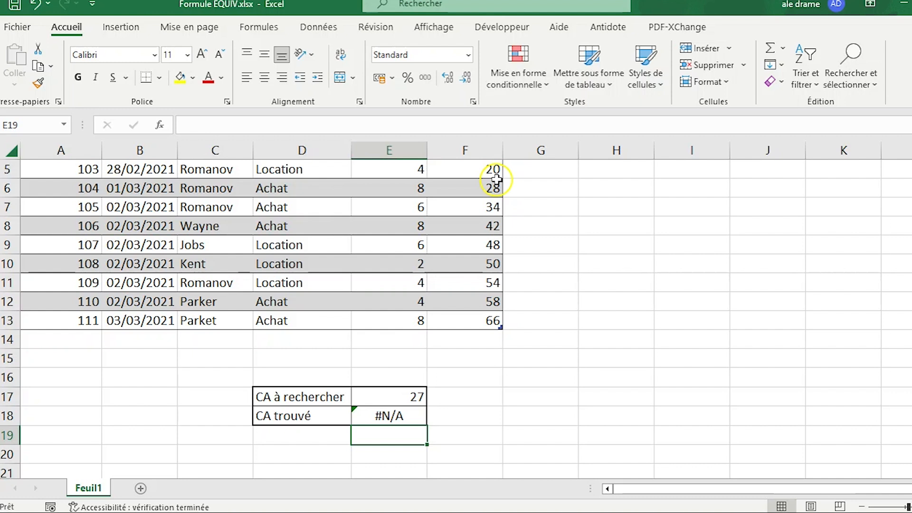
left_click(403, 416)
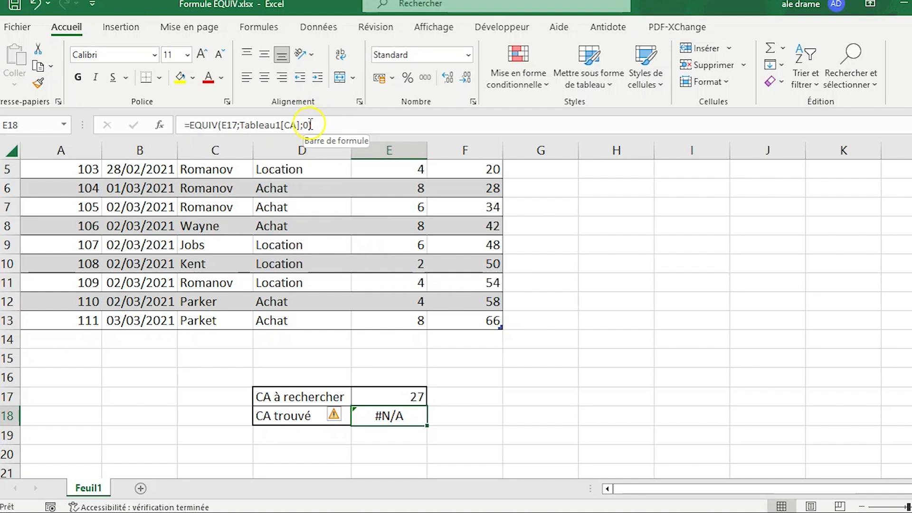
Set the CA à rechercher in E17 to 30 to test the exact match formula
left_click(417, 397)
type("30")
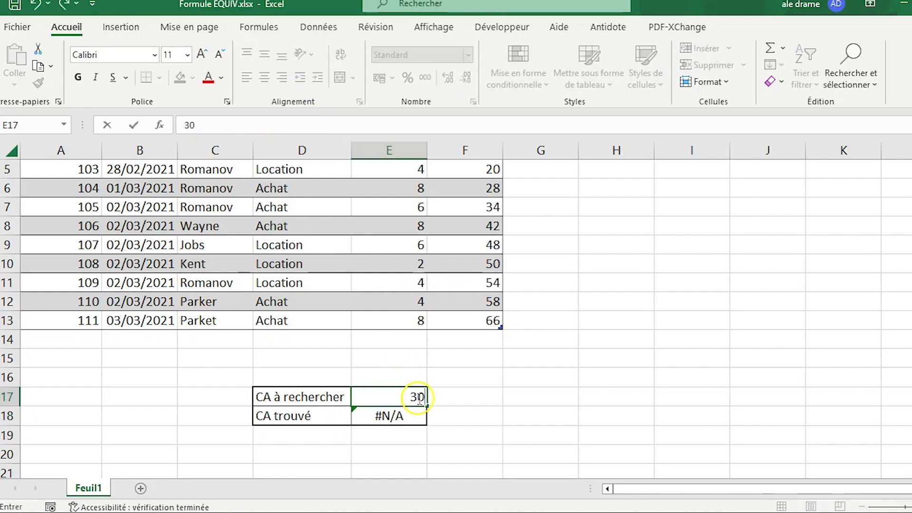
key("Return")
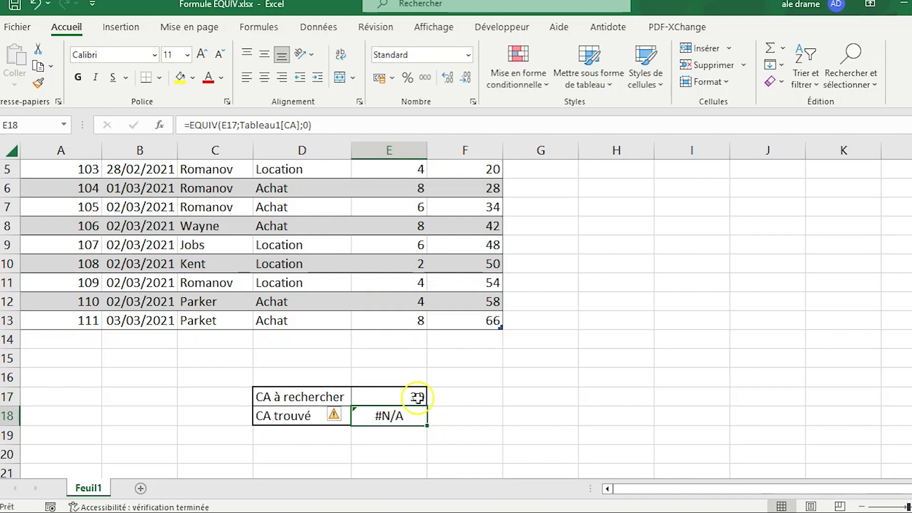
Set the CA à rechercher in E17 to 42, a value listed in the table's CA column
left_click(417, 397)
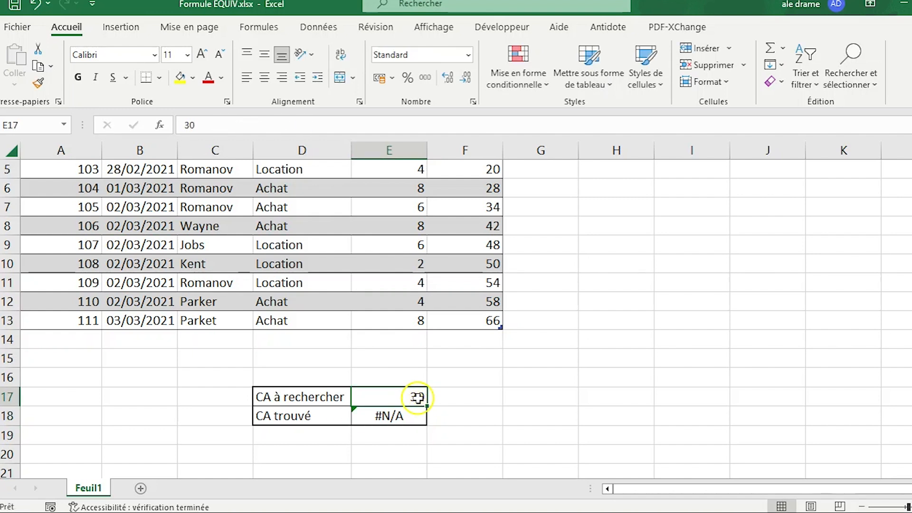
type("42")
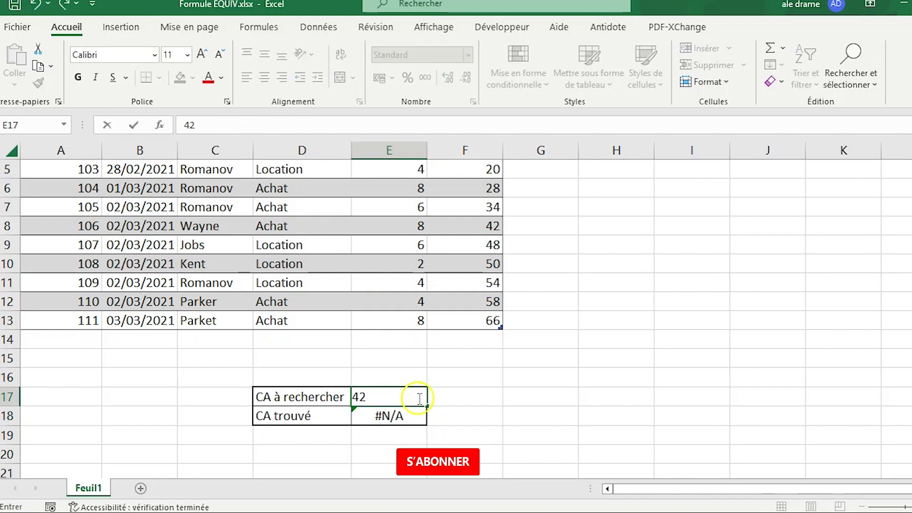
key("Return")
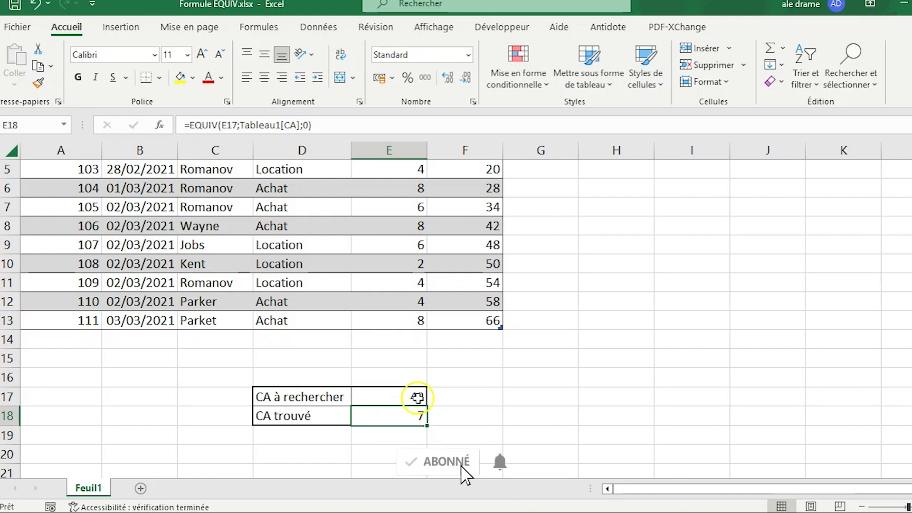